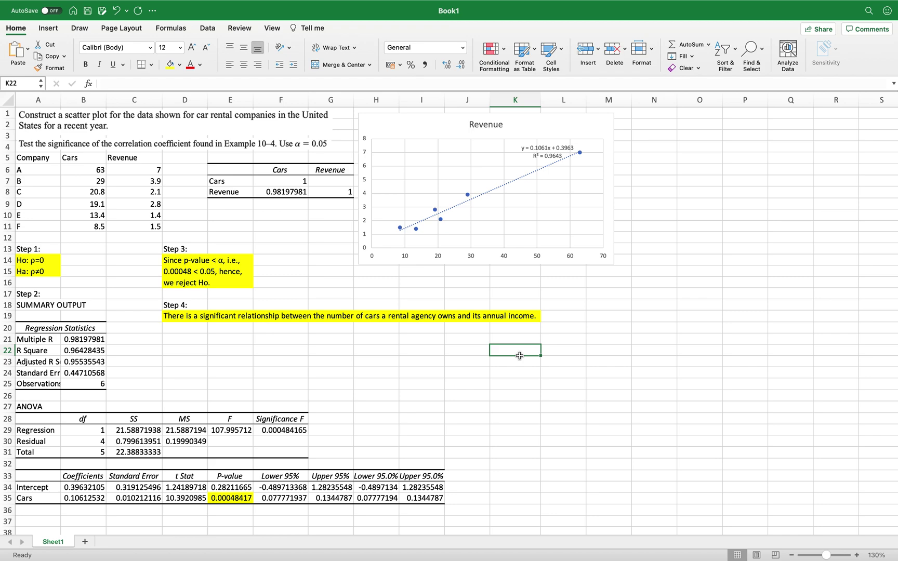
- Move between the Excel workbook and the empty jamovi sheet, then open variable A's setup
key(ctrl+Right)
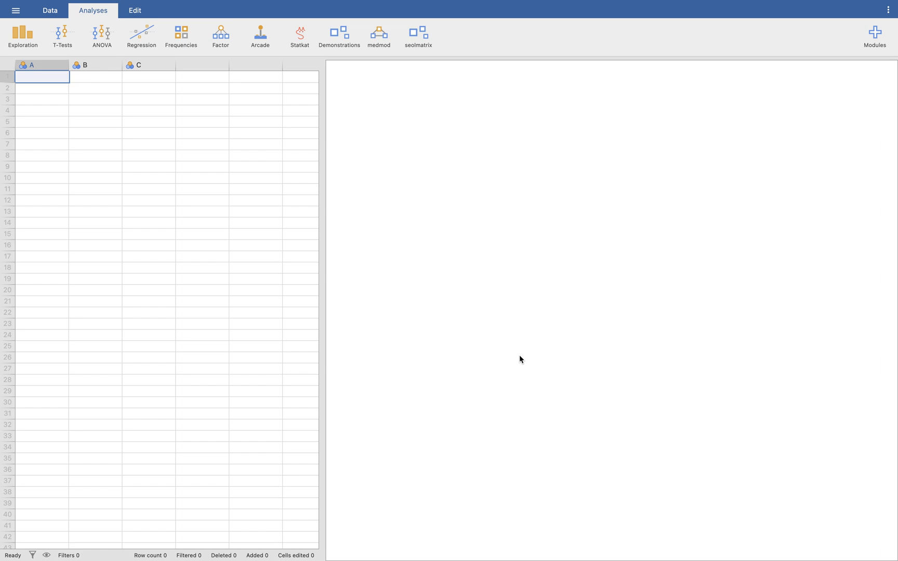
key(ctrl+Left)
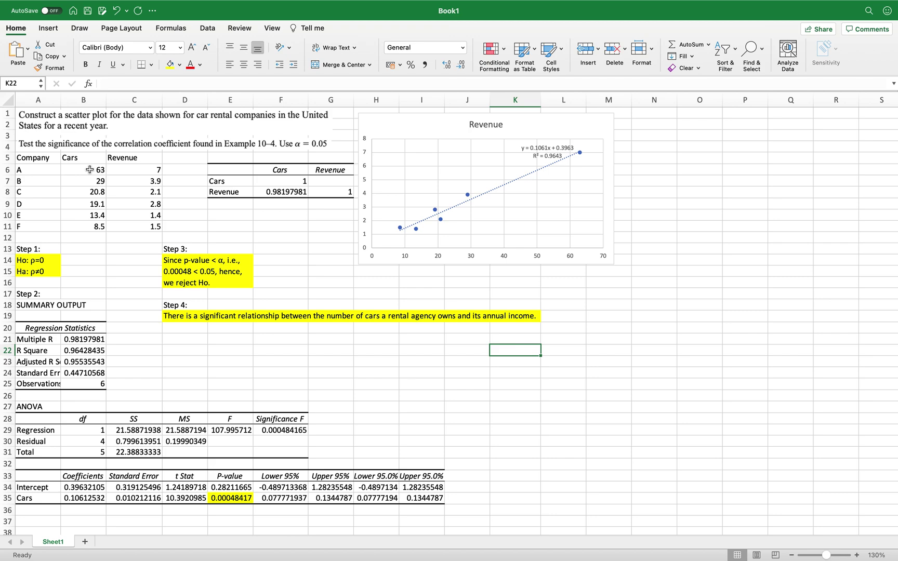
key(ctrl+Right)
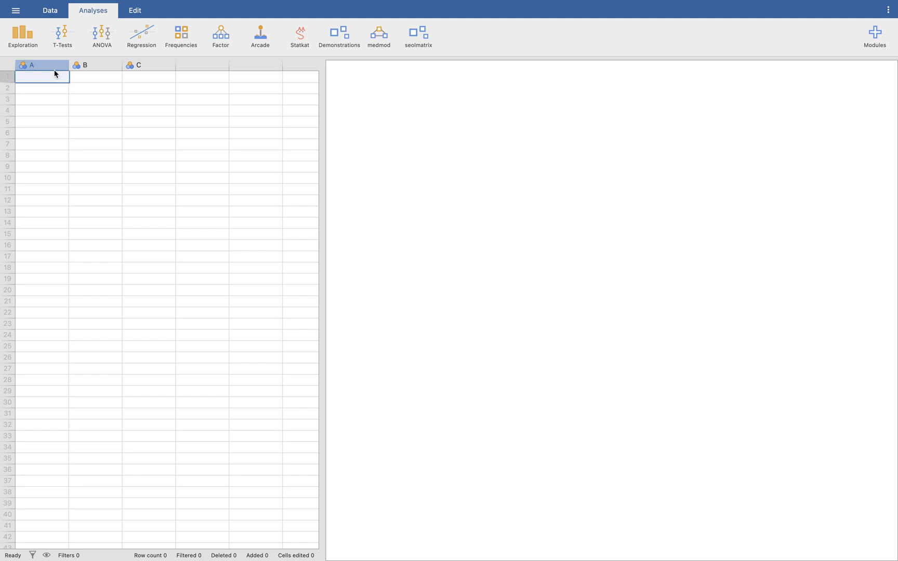
double_click(54, 73)
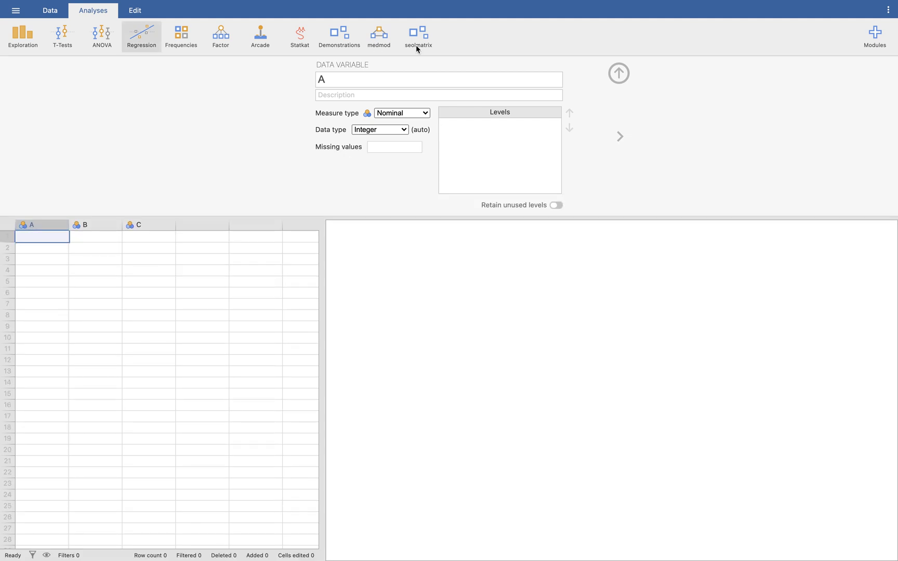
- Rename variable A to 'Cars' and set its measure type to Continuous
click(378, 80)
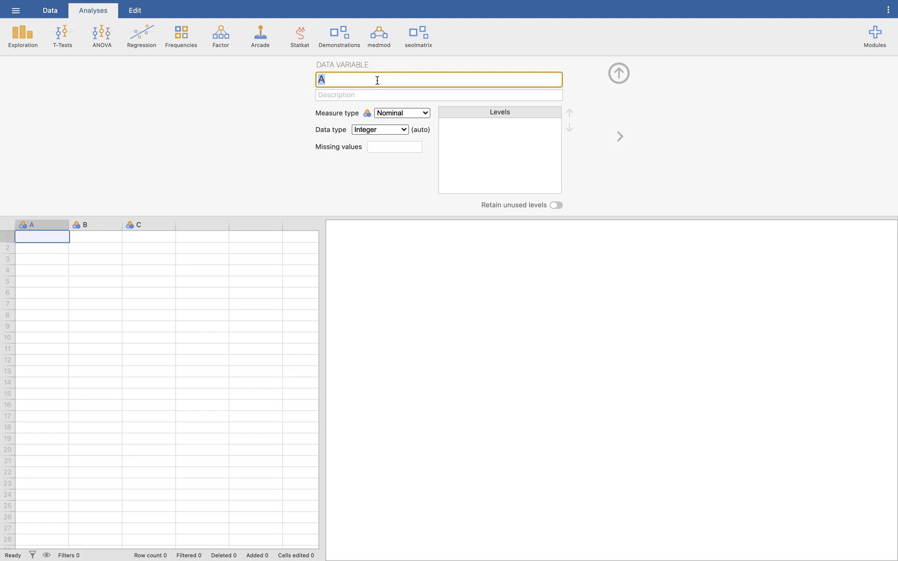
text(Cars)
click(419, 114)
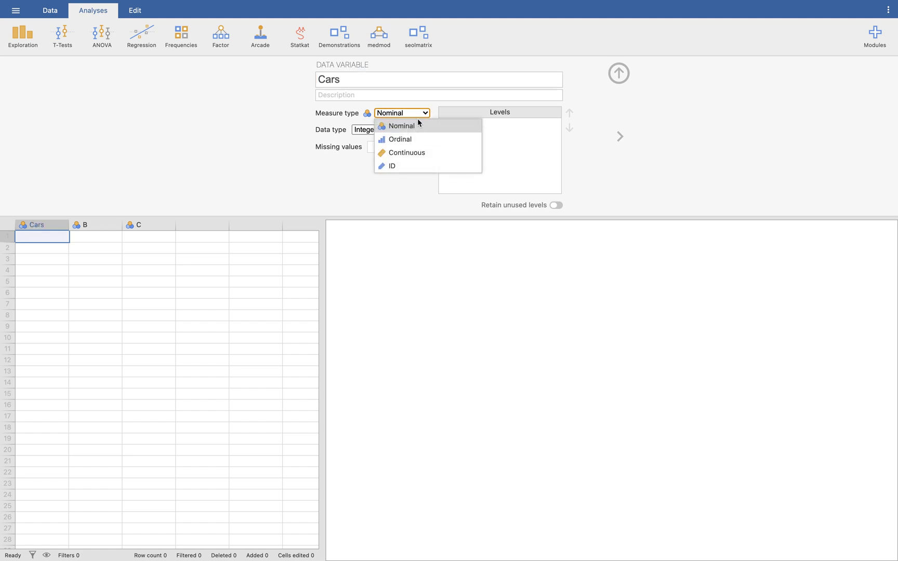
click(413, 153)
- Rename column B to 'Revenue' and set its measure type to Continuous
click(88, 224)
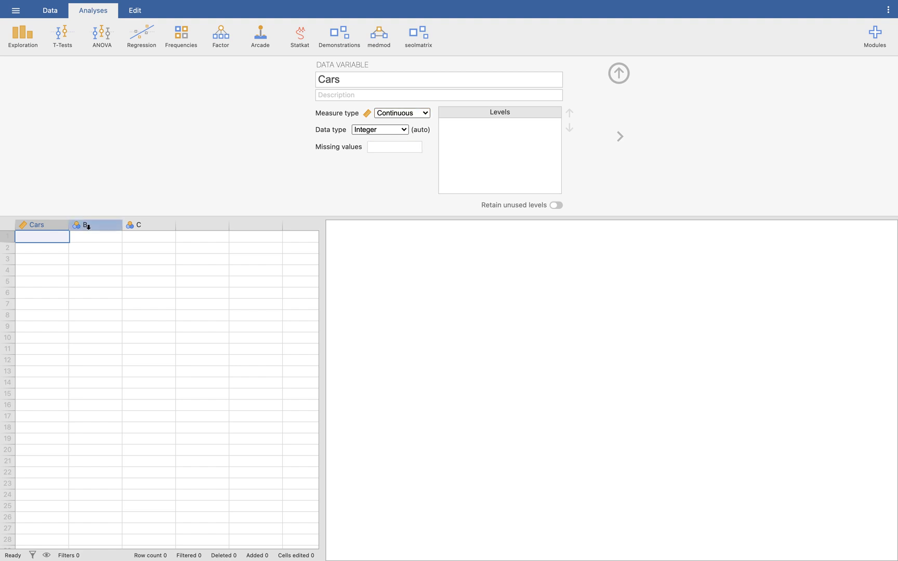
click(356, 80)
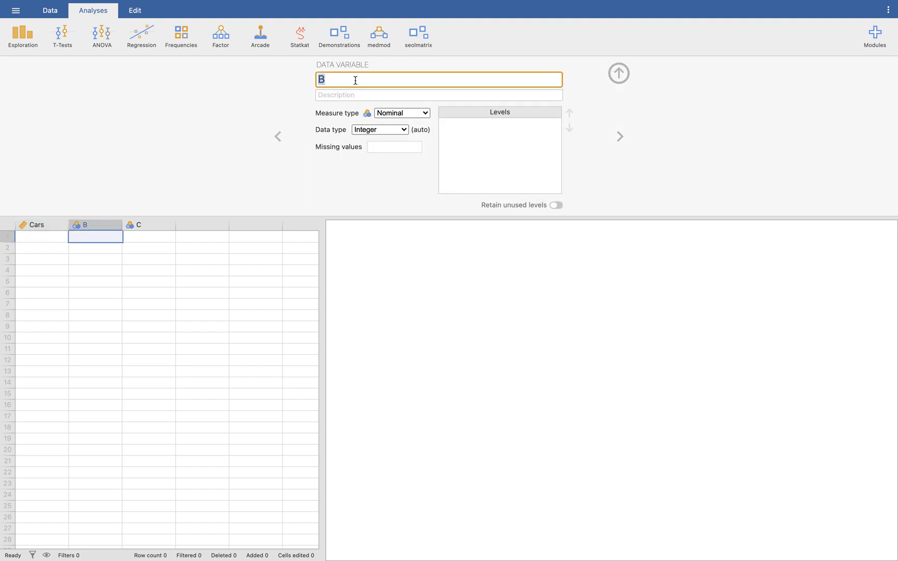
text(Revenue)
click(397, 113)
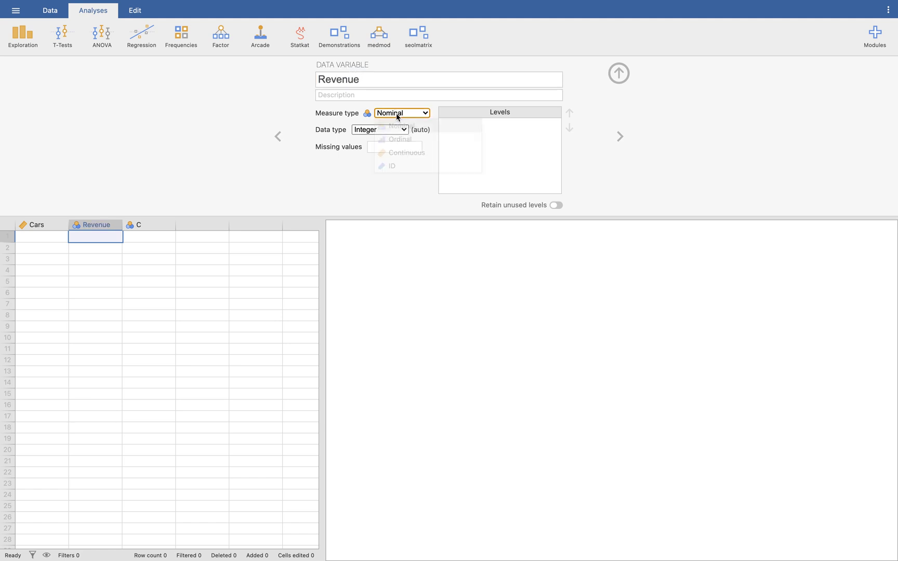
click(410, 152)
- Close the variable setup and delete the unused column C
click(158, 224)
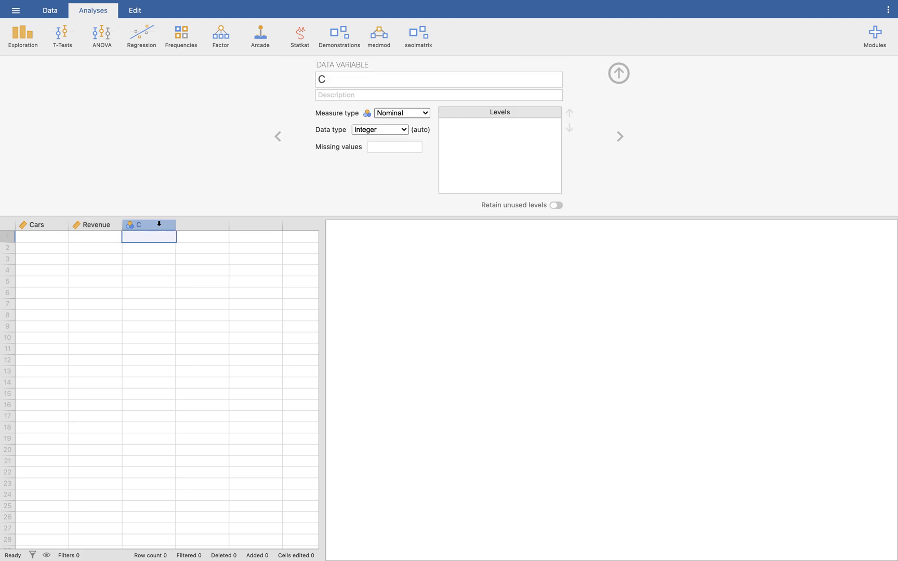
click(619, 73)
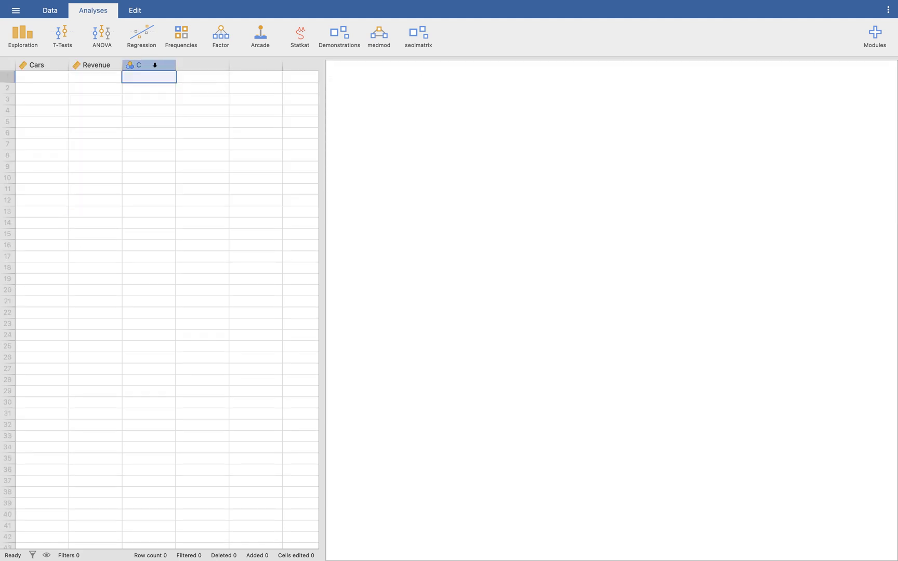
right_click(153, 63)
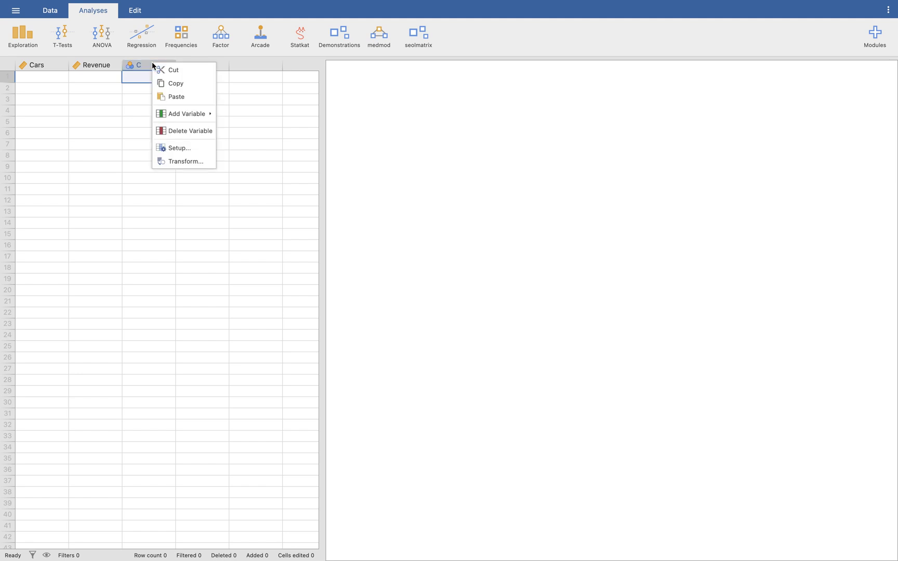
click(186, 133)
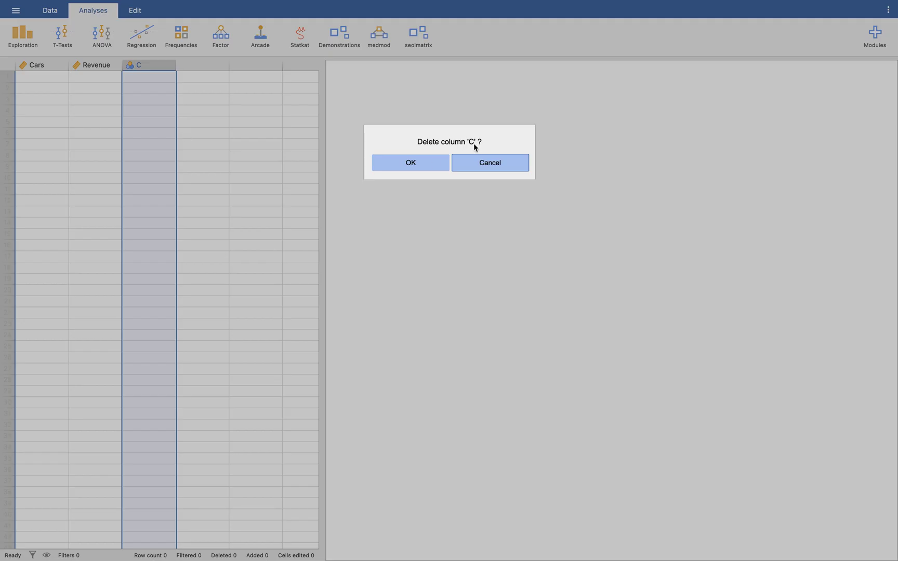
click(433, 164)
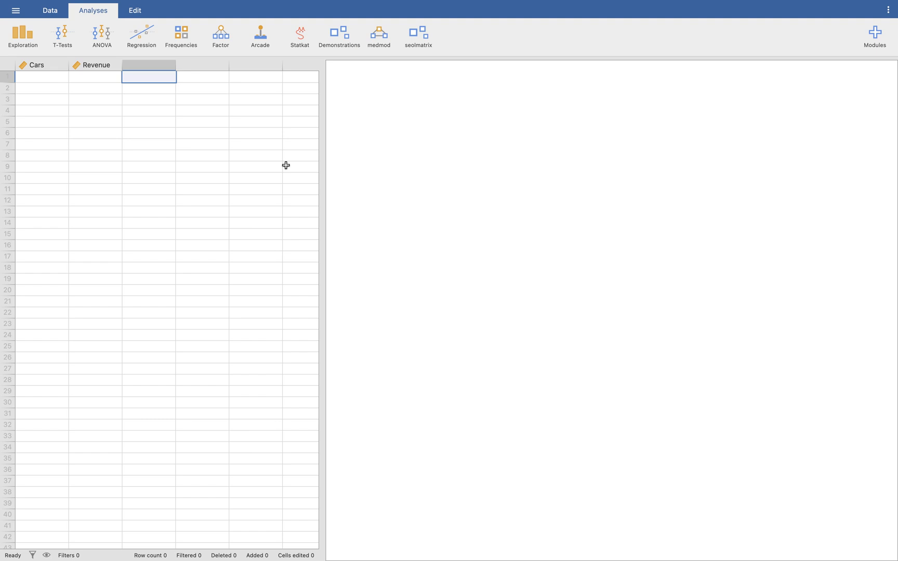
- Copy Excel cells B6:C11 and paste the six rows into jamovi starting at Cars row 1
key(ctrl+Left)
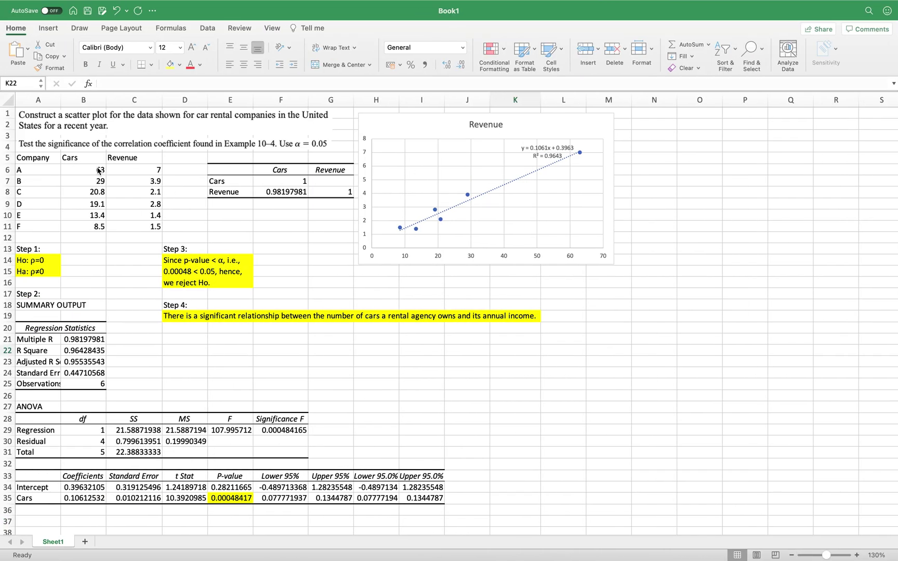
click(88, 168)
shift+click(135, 226)
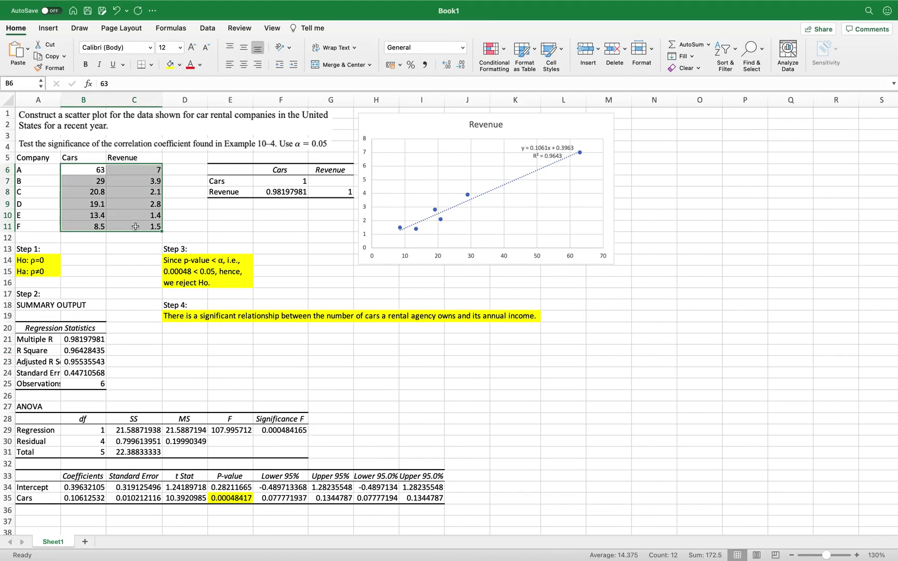
key(super+c)
key(ctrl+Right)
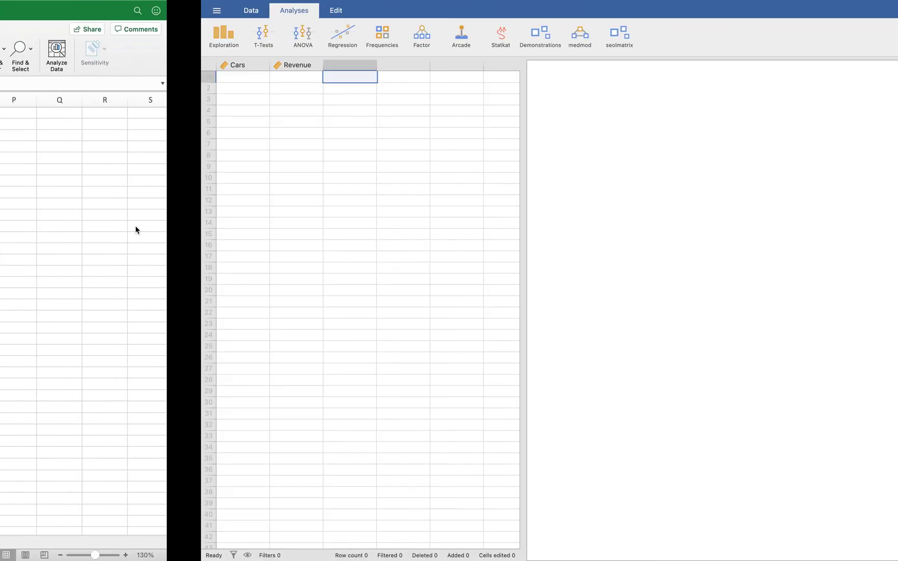
click(51, 84)
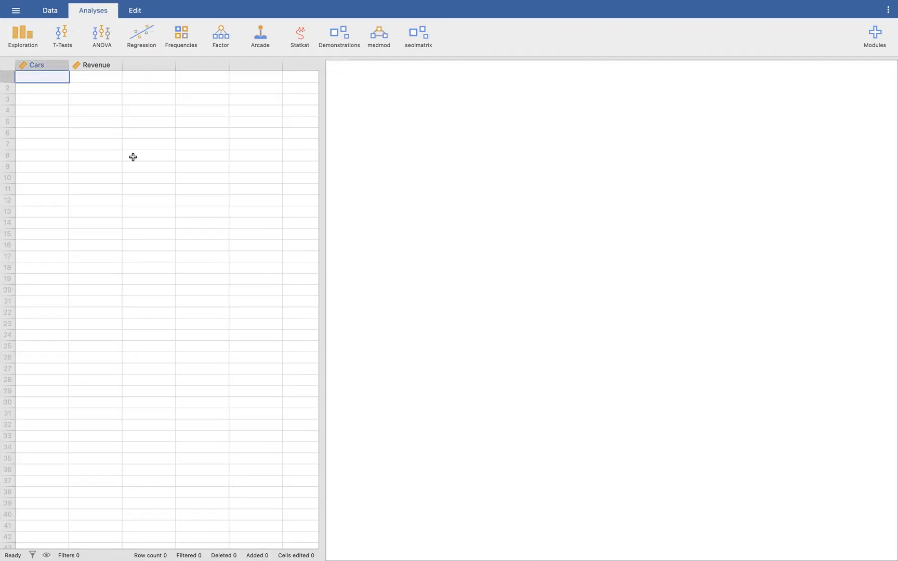
key(super+v)
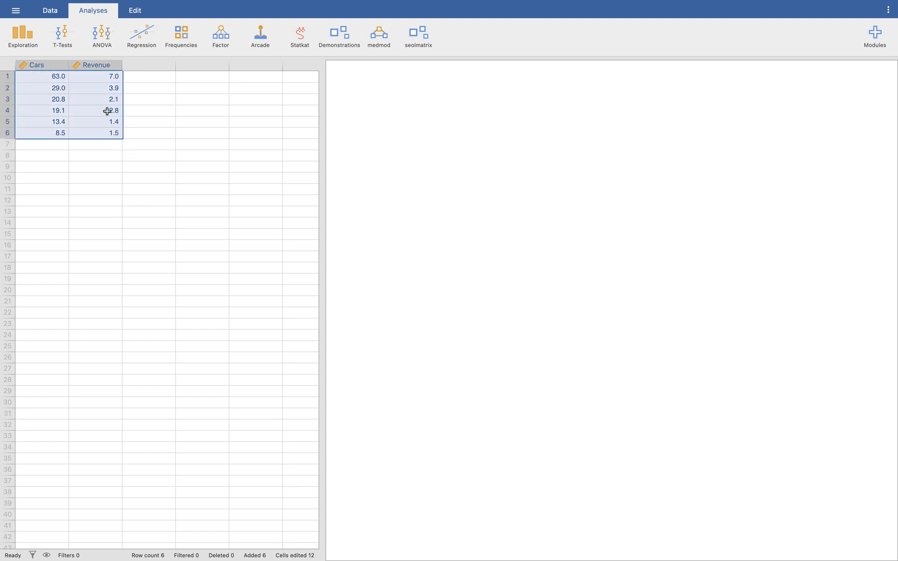
key(super+Tab)
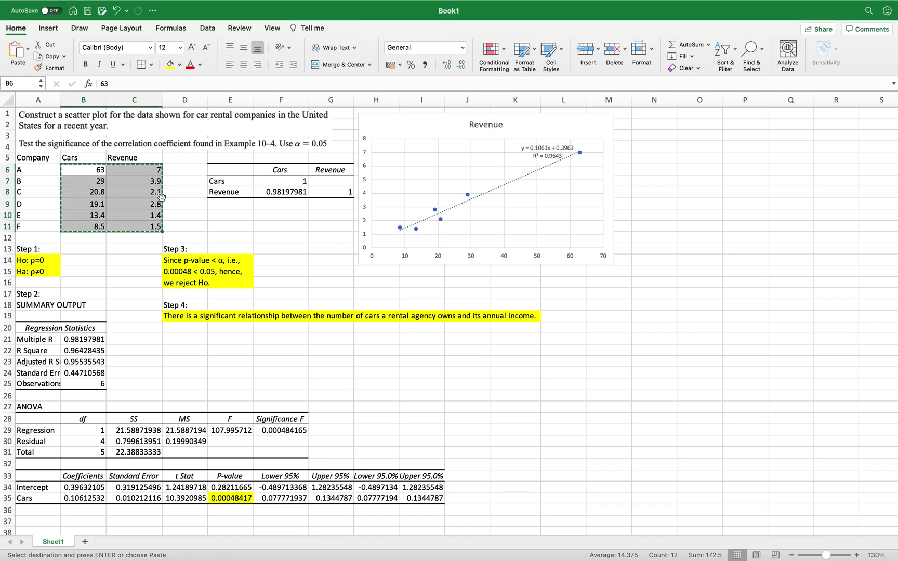
key(super+Tab)
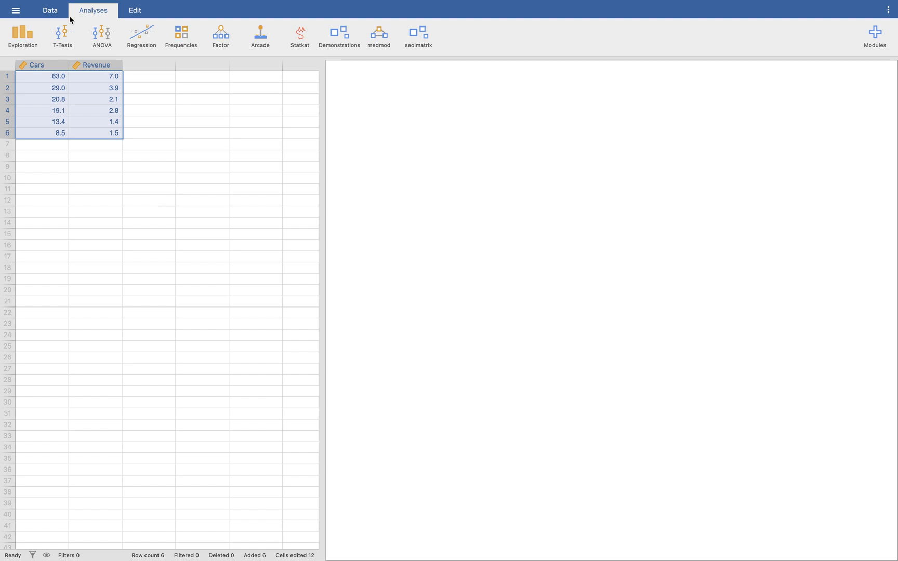
- Start a Regression > Correlation Matrix analysis and select the Cars variable
click(54, 15)
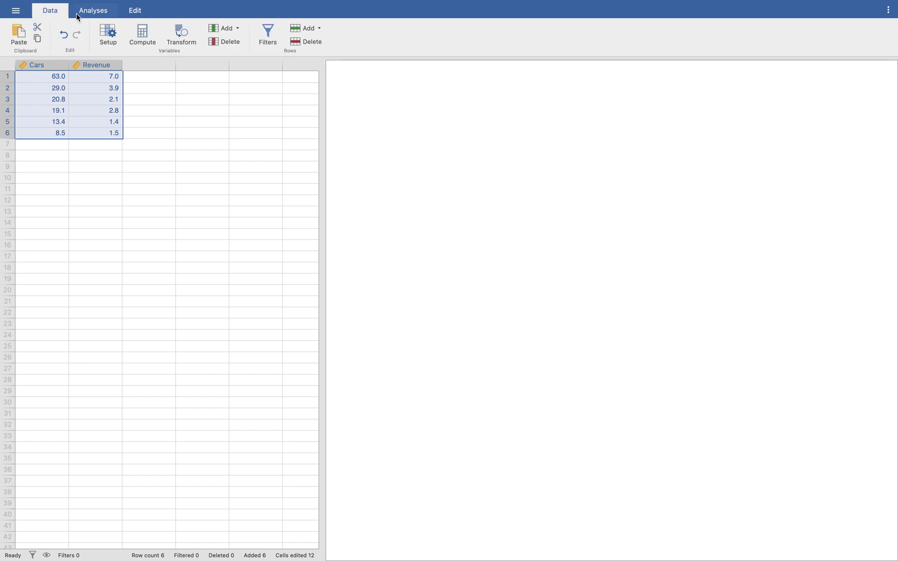
click(77, 15)
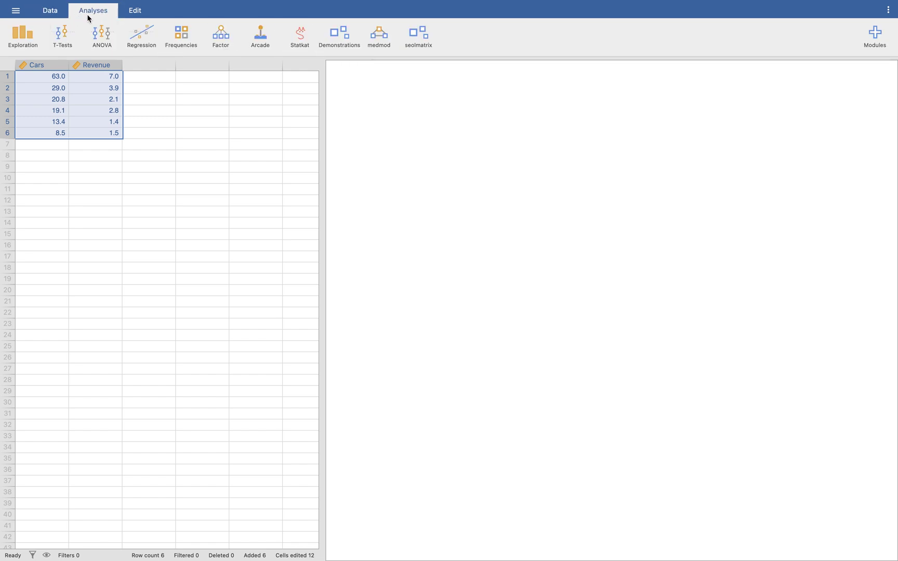
click(141, 33)
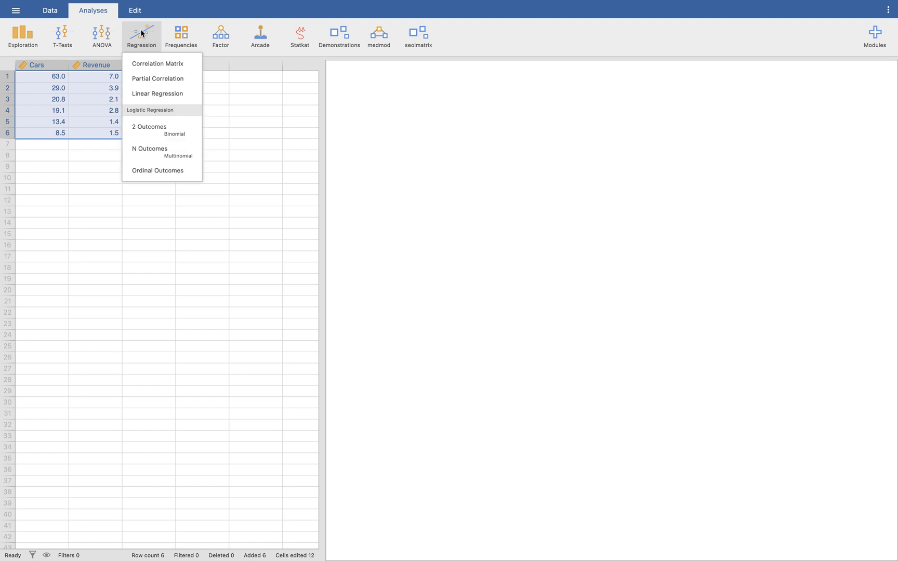
click(164, 67)
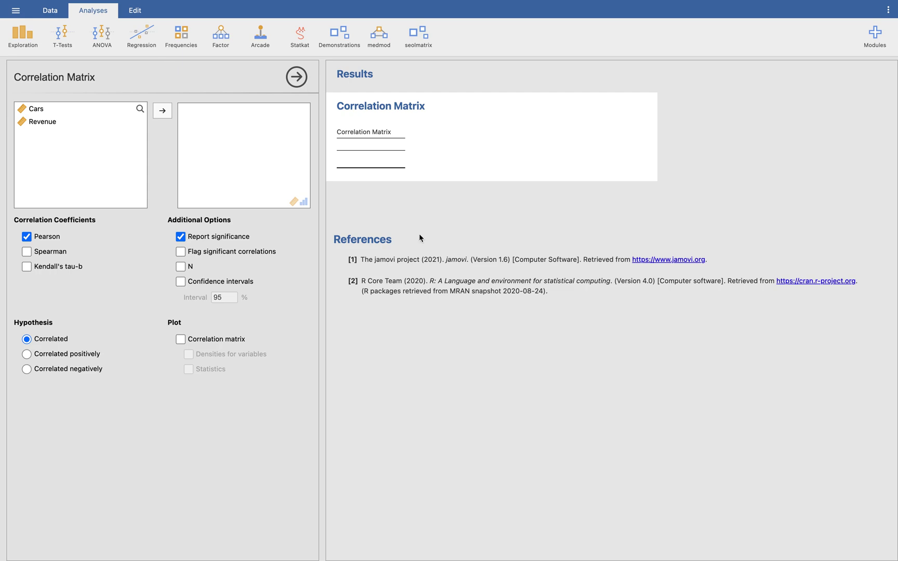
click(87, 111)
- Move Cars and Revenue into the correlation (r 0.982, p < .001) and tick the correlation matrix plot
click(159, 110)
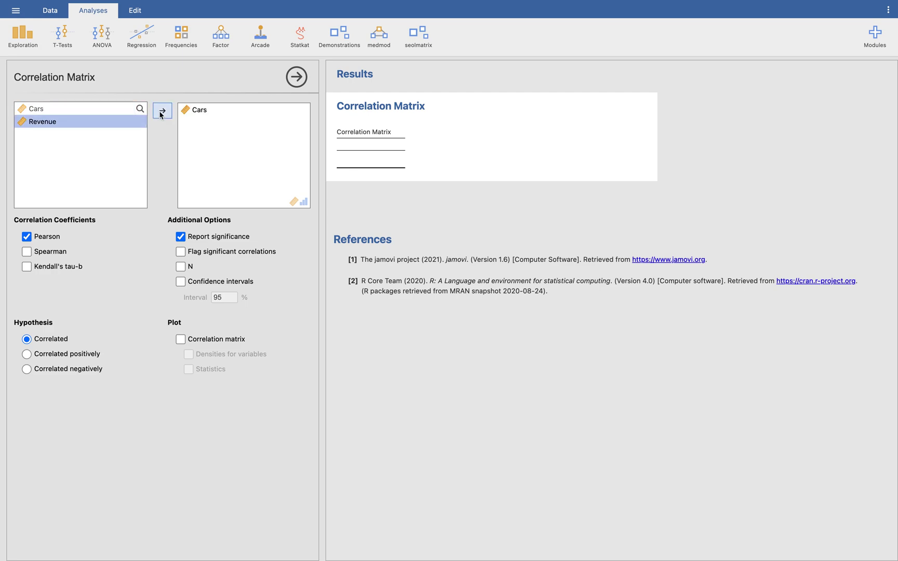
click(159, 111)
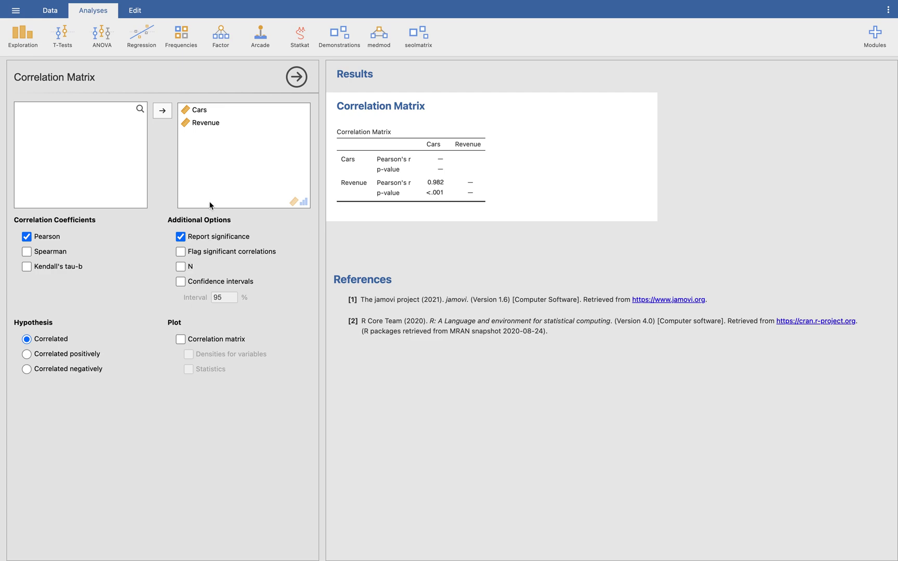
click(181, 340)
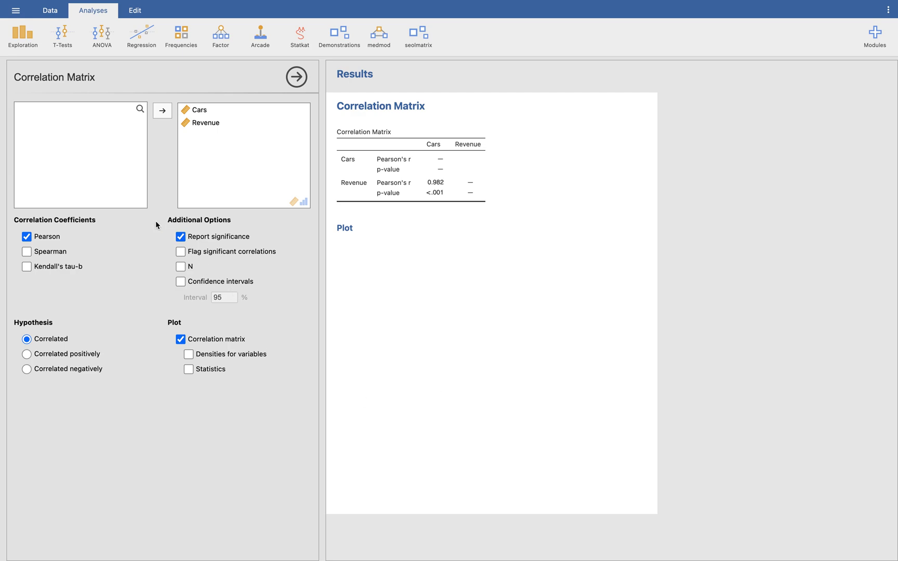
- Turn on Flag significant correlations so the result is marked with stars
click(180, 252)
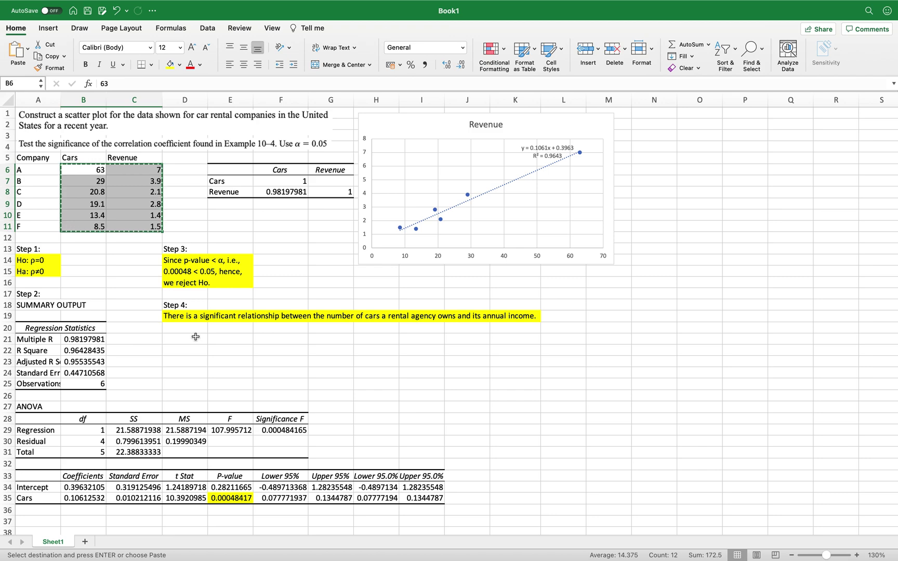
- Compare Excel with jamovi, ending on the results showing r 0.982 *** and the scatter plot
key(ctrl+Right)
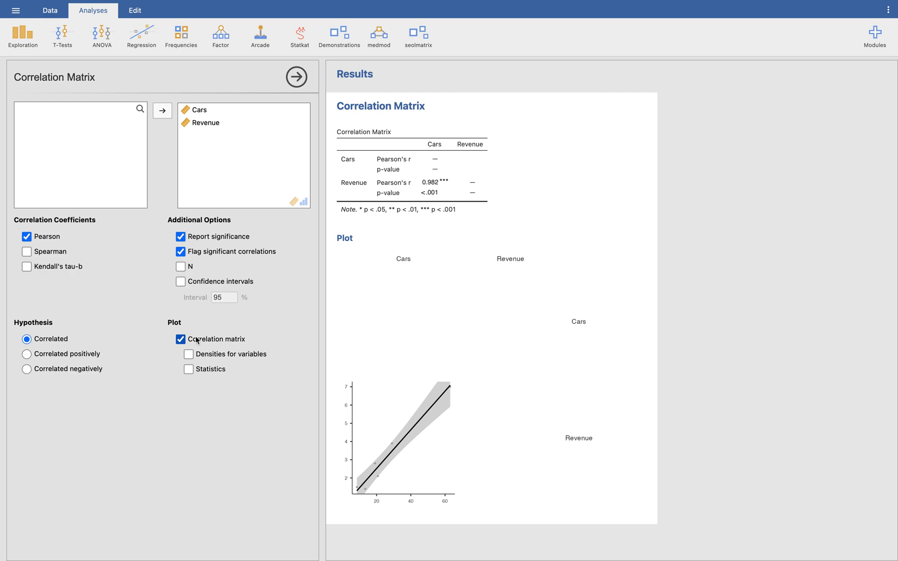
key(ctrl+Left)
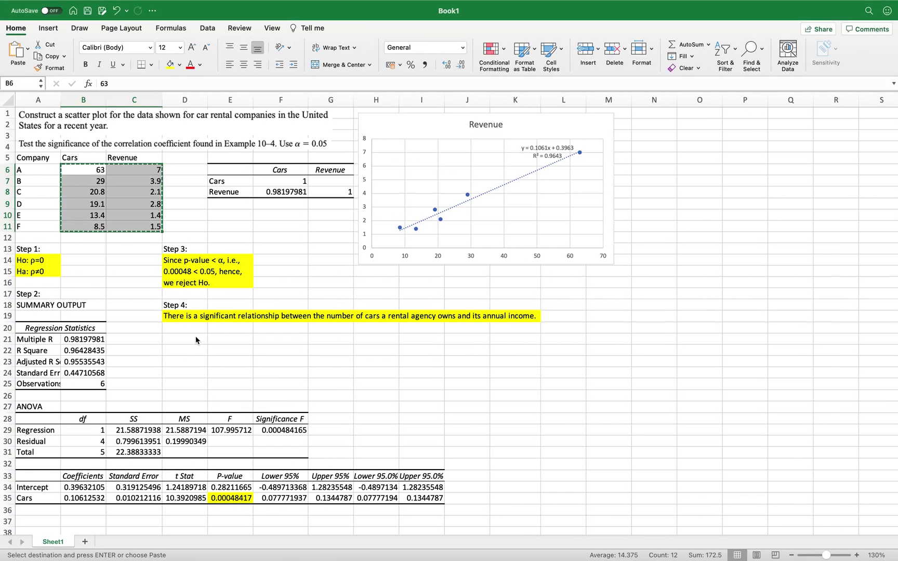
key(ctrl+Right)
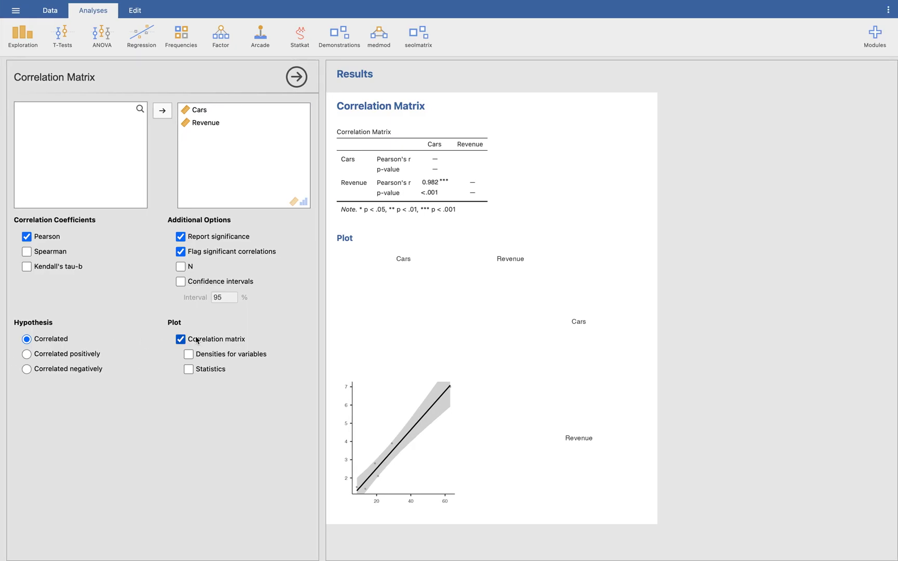